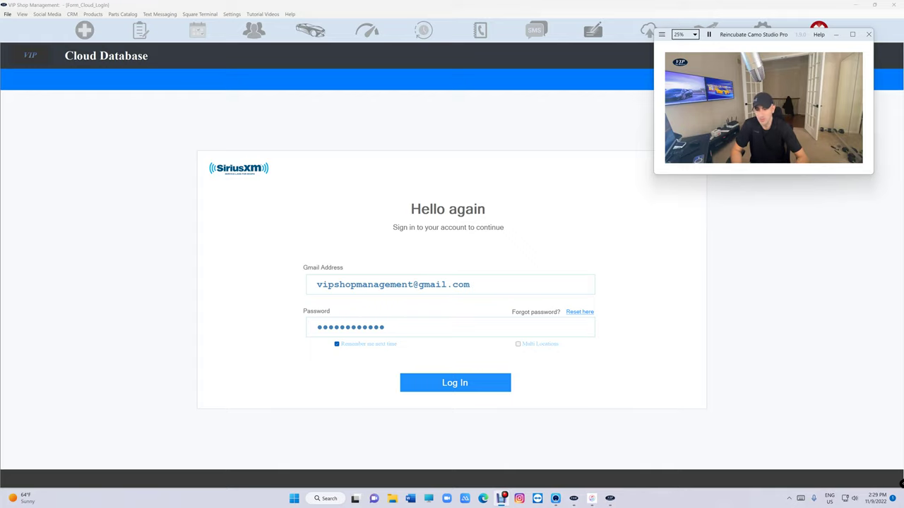
- Sign in to Friends Auto Service # 245 through multi-location login and load the returning customer with the 2018 Jeep Grand Cherokee Trackhawk into a new estimate
click(521, 344)
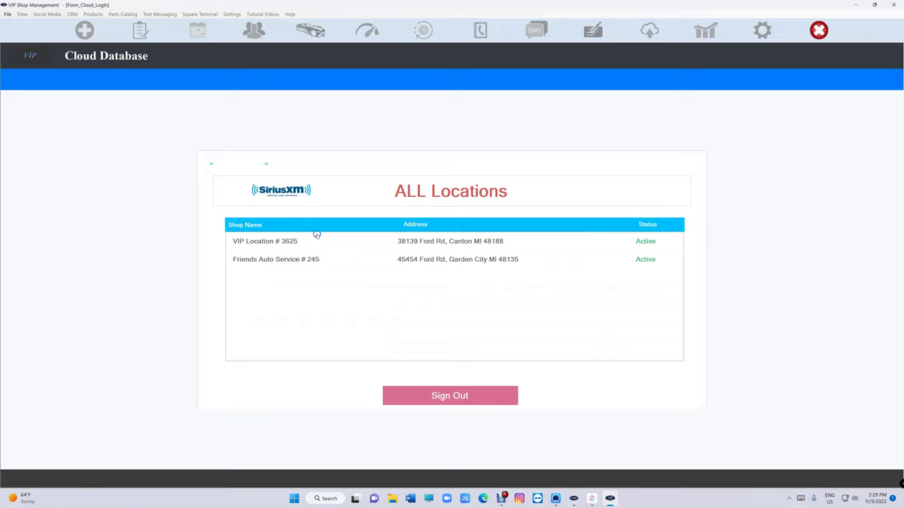
double_click(323, 261)
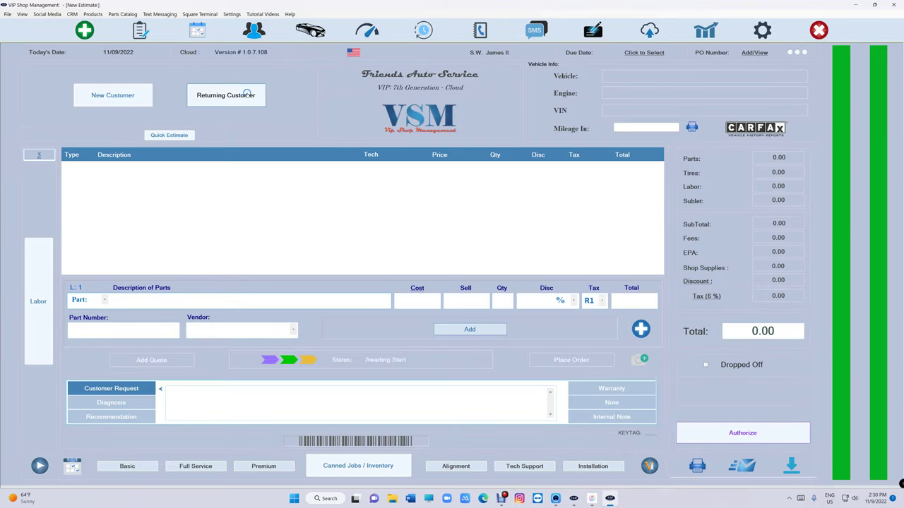
click(246, 93)
text(mark is)
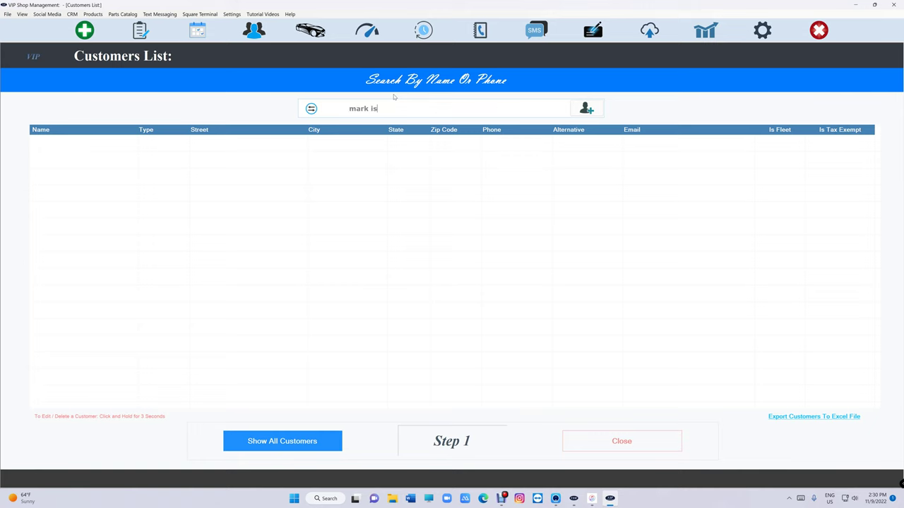
click(383, 144)
click(383, 144)
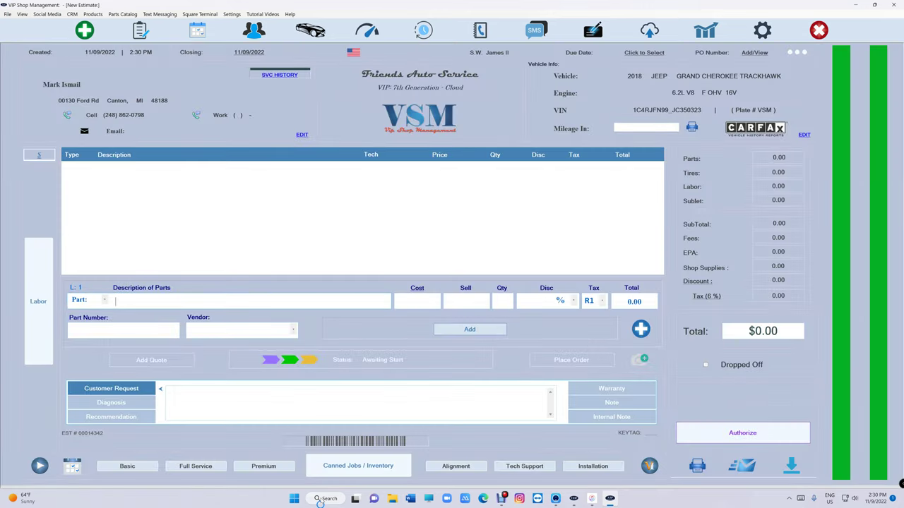
- Search the tire inventory of all locations for 225/60R16 and add 4 Nexons tires from VIP Location # 3625 to the estimate
click(341, 467)
click(319, 396)
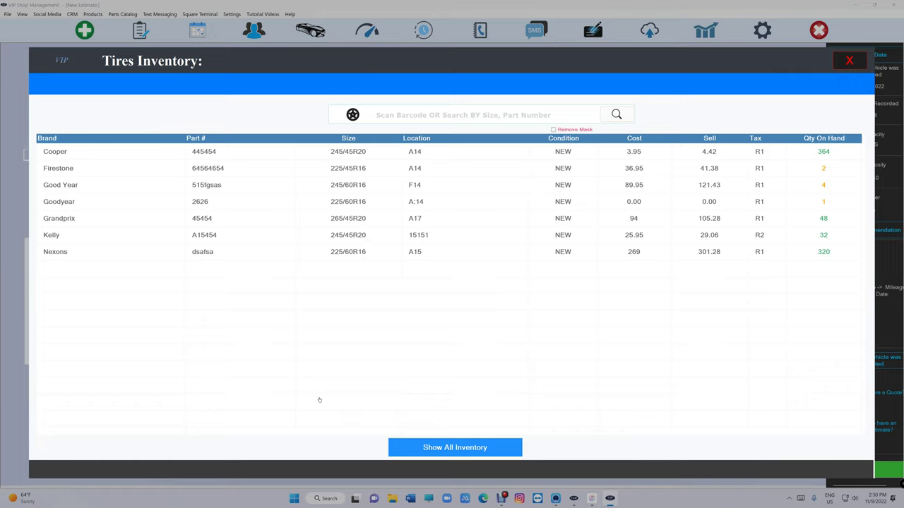
text(225/60R16)
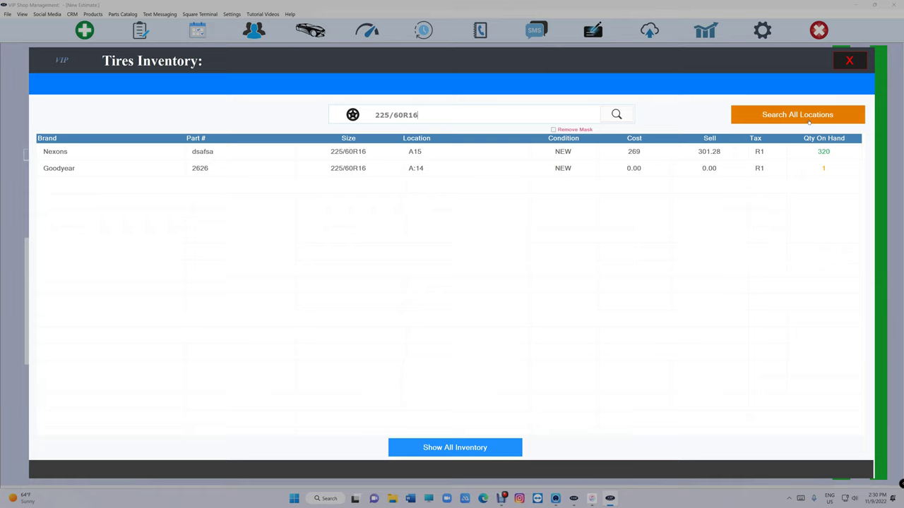
click(810, 121)
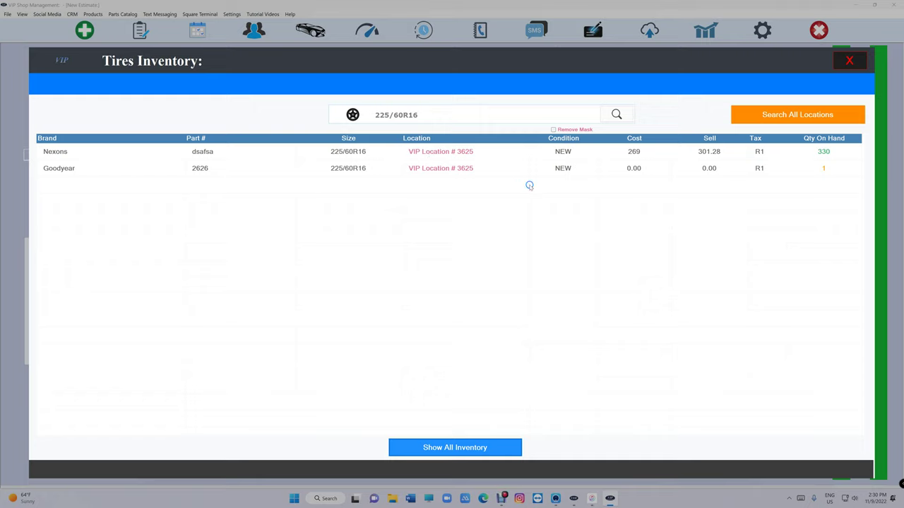
click(504, 154)
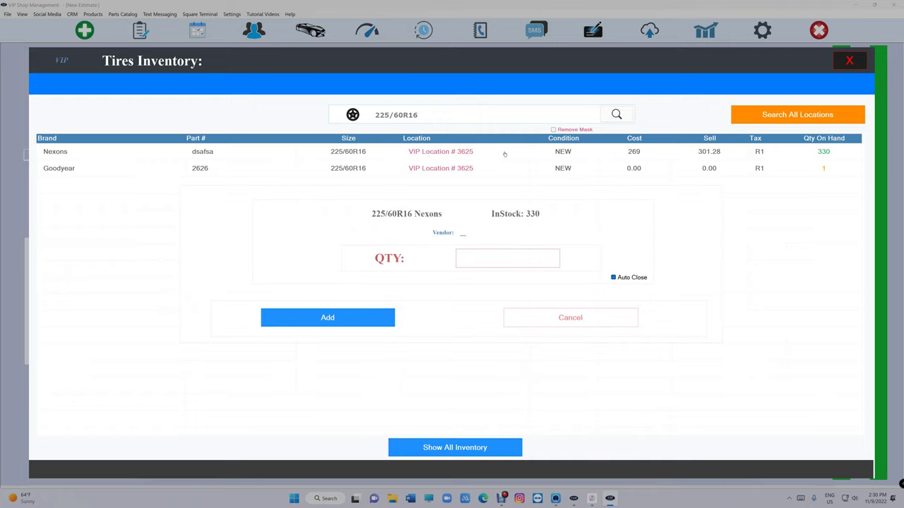
text(4)
click(356, 317)
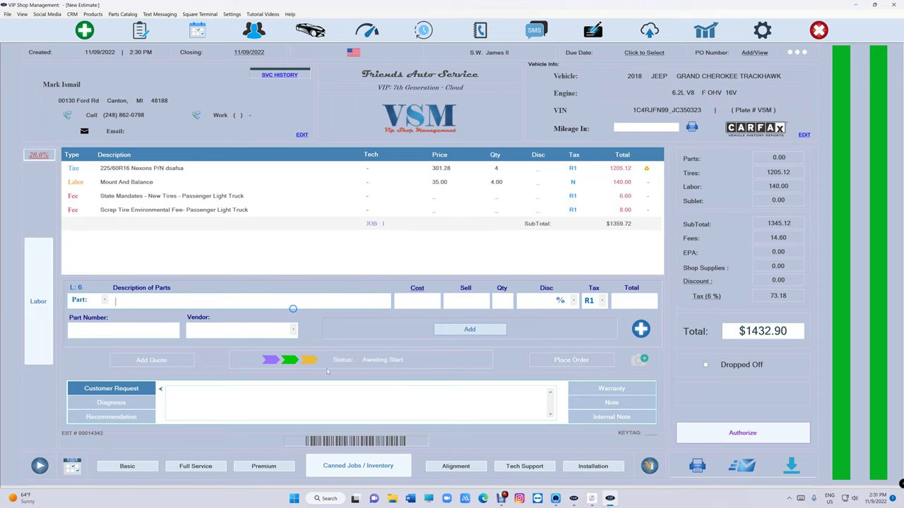
- Authorize the estimate and request the tire transfer from VIP Location # 3625 with the message "I'll come get them."
click(711, 433)
click(613, 275)
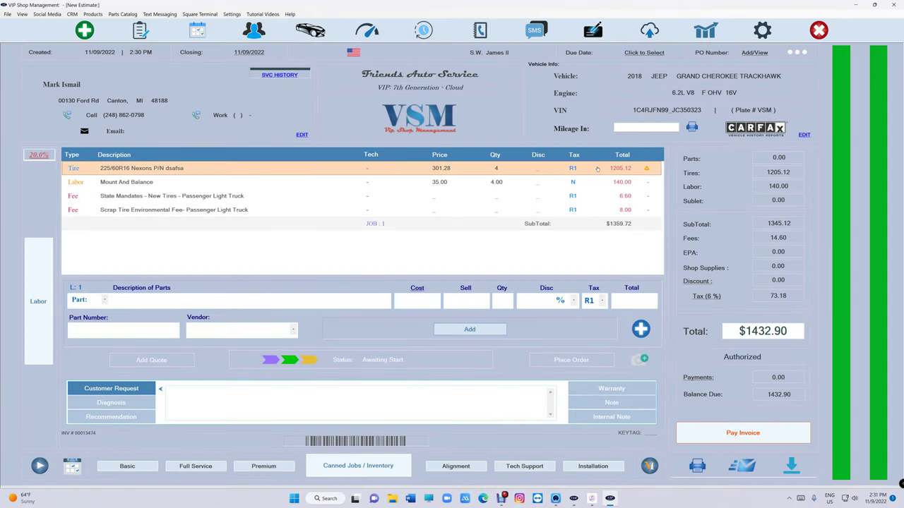
click(558, 363)
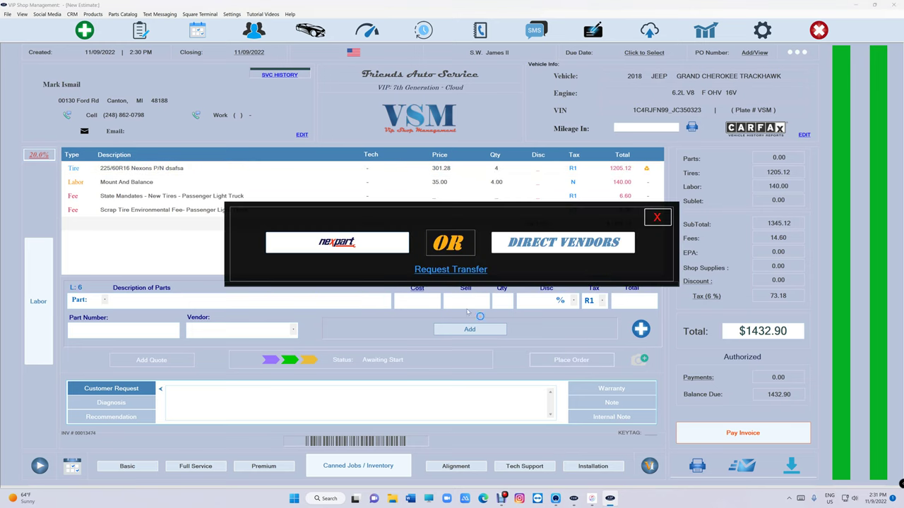
click(429, 271)
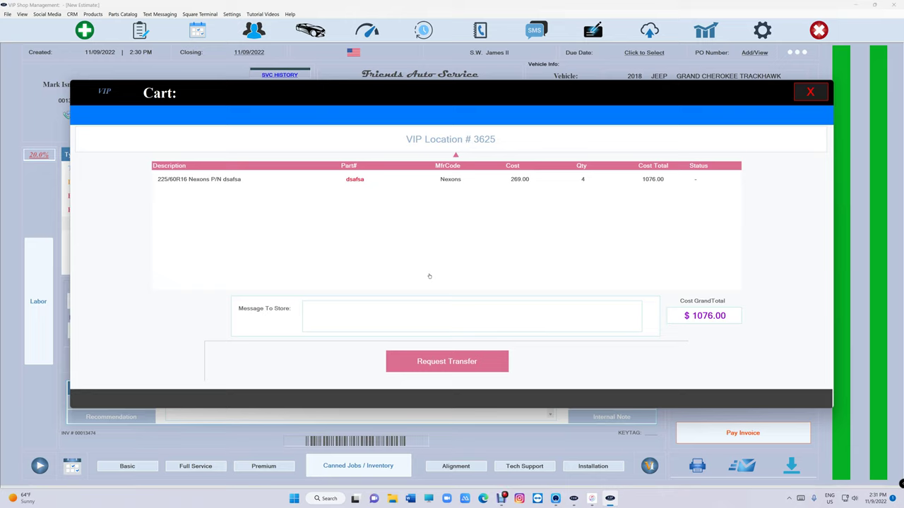
click(425, 310)
text(I'll come get them.)
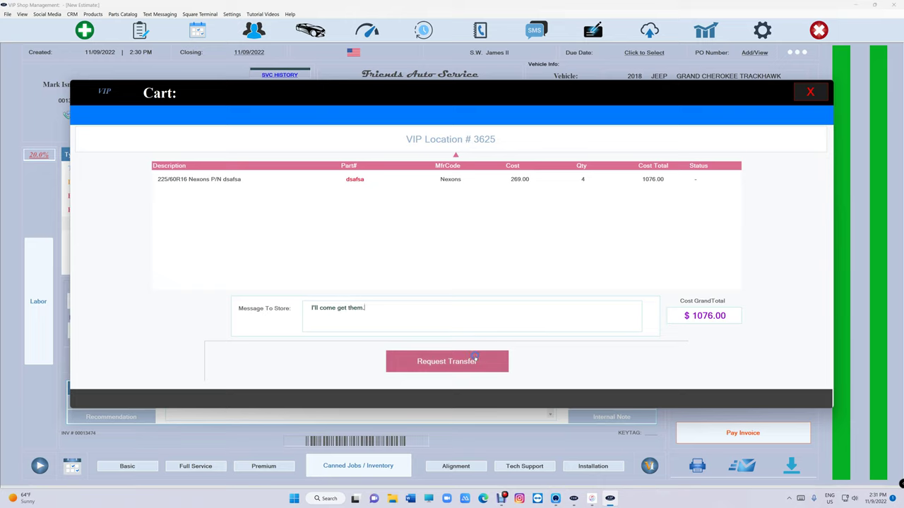
click(475, 361)
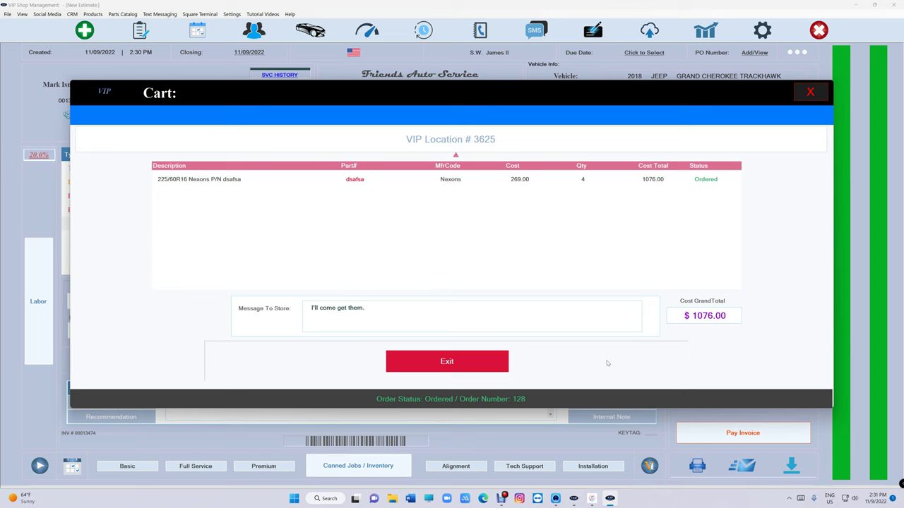
click(499, 363)
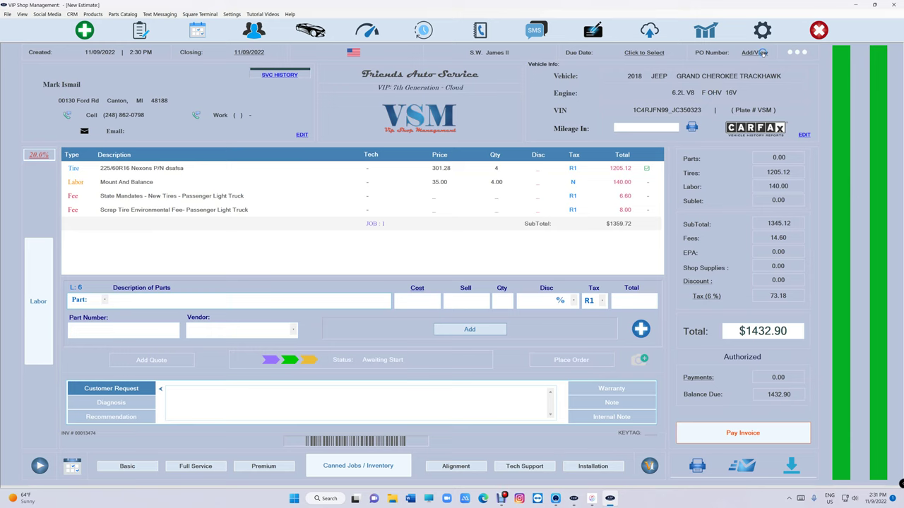
- Review the invoice's purchase order for the Nexons tires and its print preview, and return to the invoice
click(754, 52)
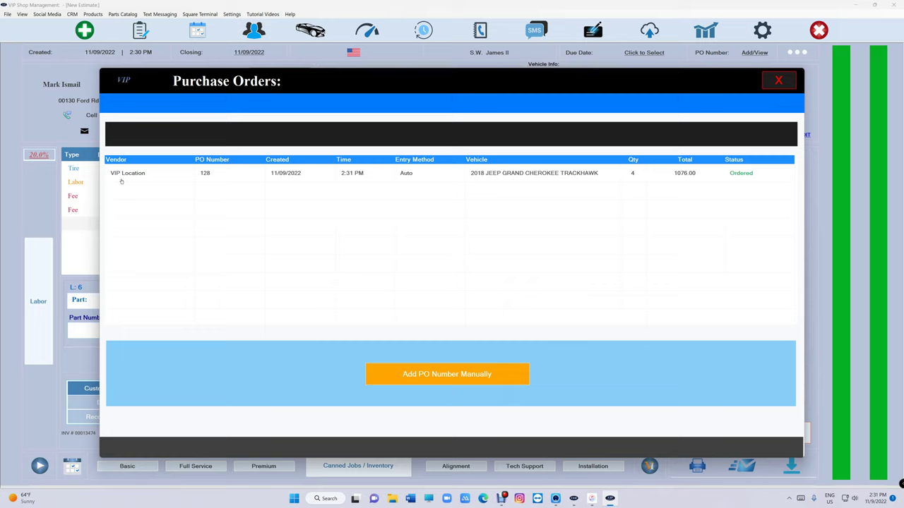
double_click(209, 174)
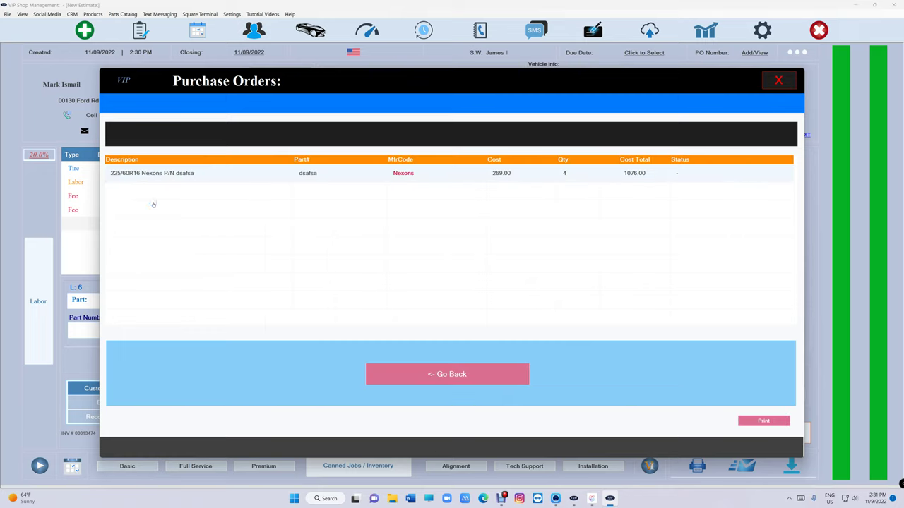
click(769, 422)
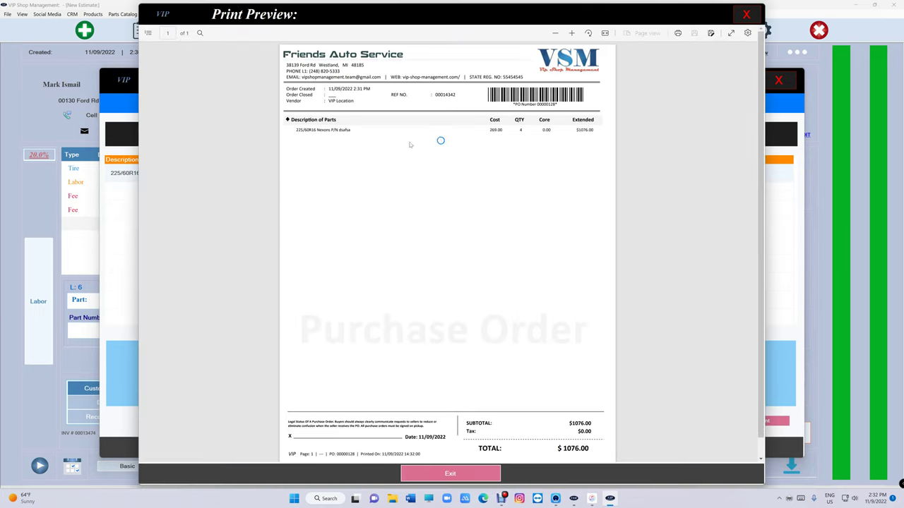
scroll(366, 125, down, 1)
scroll(360, 105, up, 1)
scroll(395, 149, down, 1)
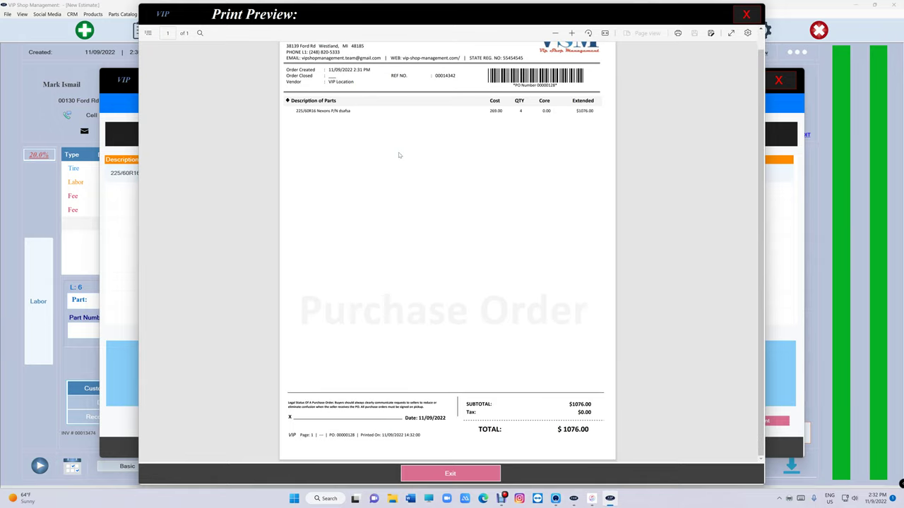
scroll(385, 155, up, 1)
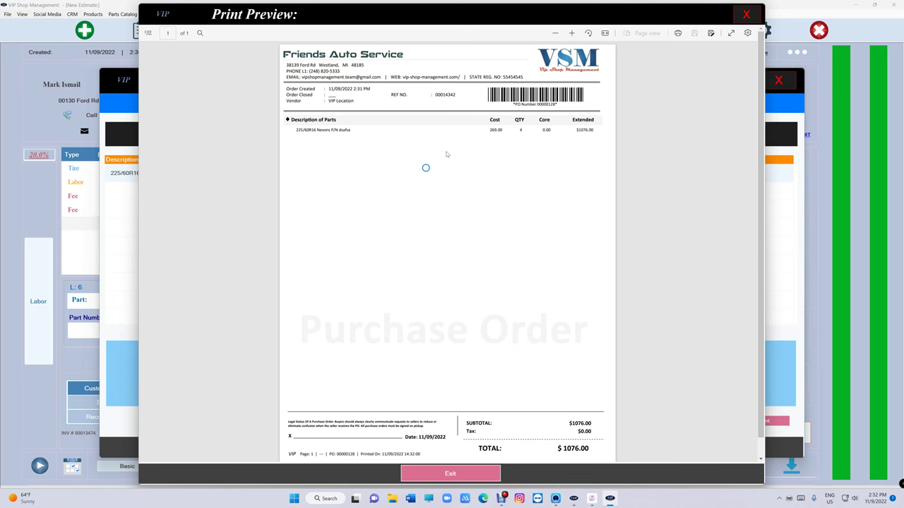
click(746, 14)
click(778, 79)
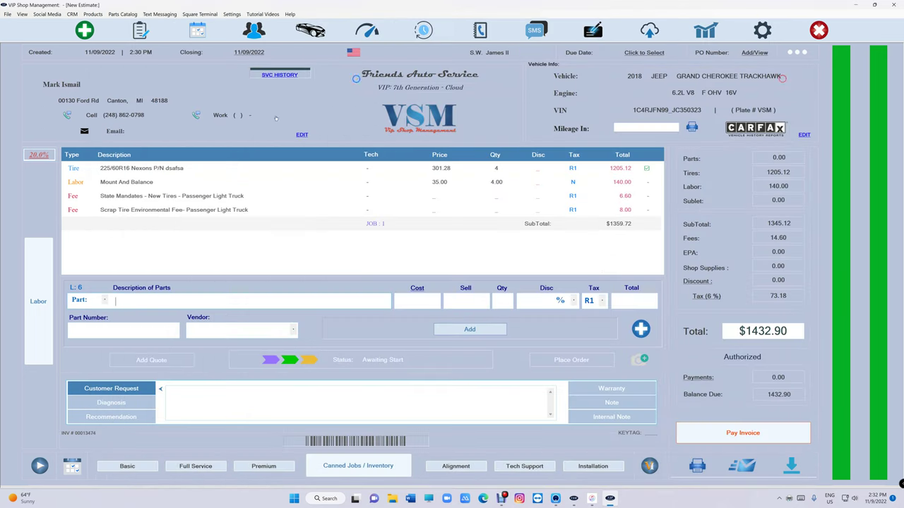
- Leave the Friends Auto Service shop and open VIP Location # 3625 from the list of all locations
click(140, 30)
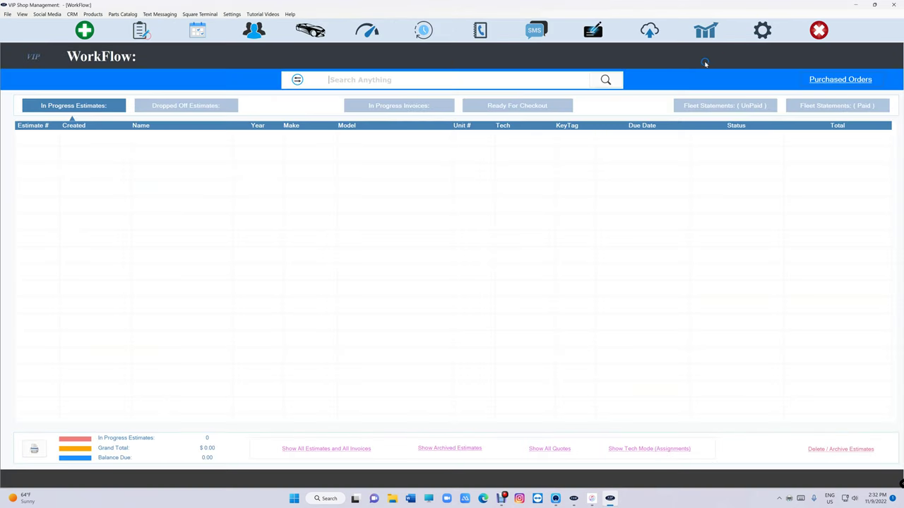
click(819, 30)
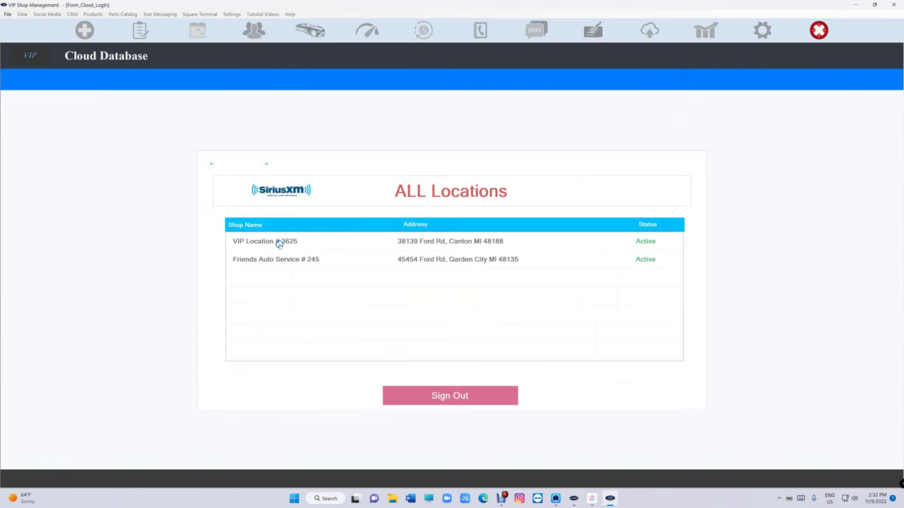
double_click(280, 244)
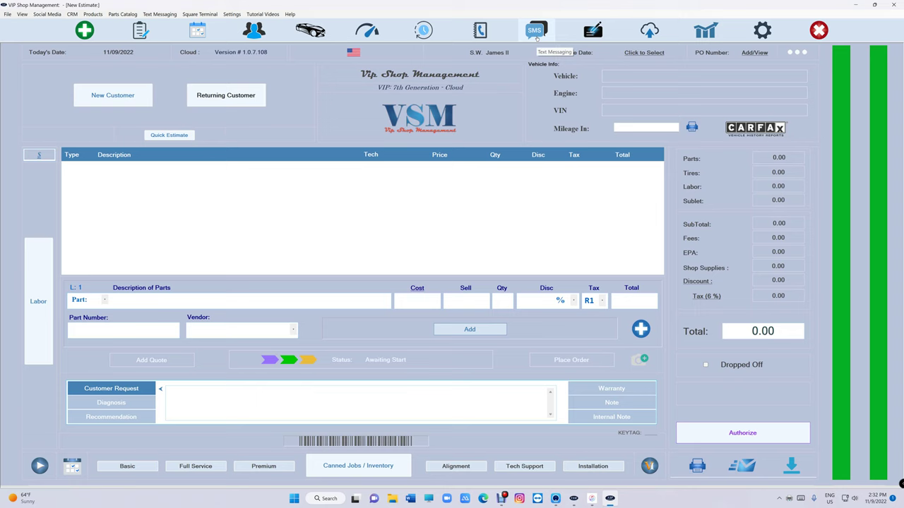
- Read the purchase order notifications received from Friends Auto Service and close the notification center
click(534, 31)
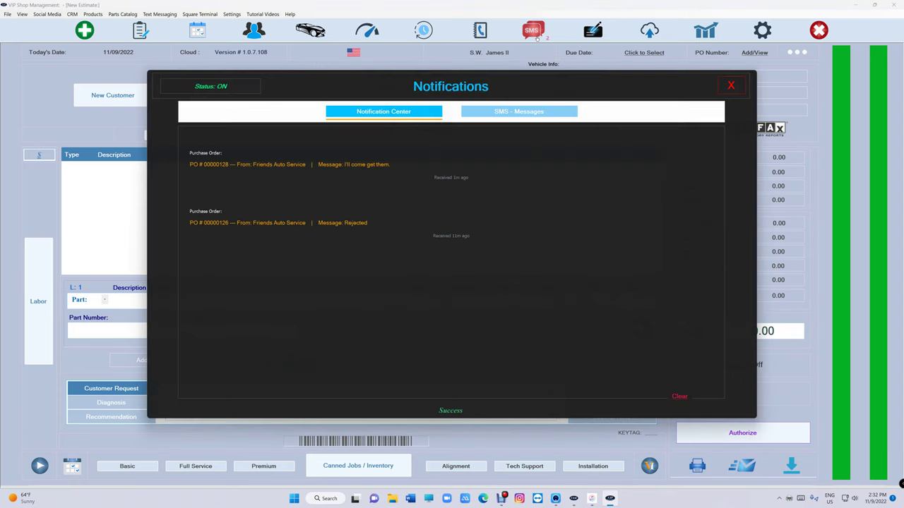
drag(231, 165, 328, 164)
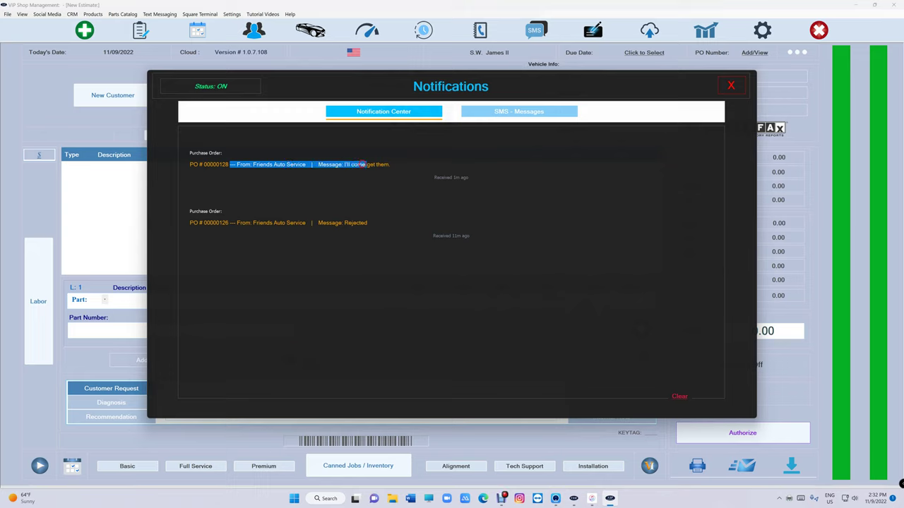
drag(363, 164, 380, 164)
drag(189, 222, 319, 222)
click(731, 85)
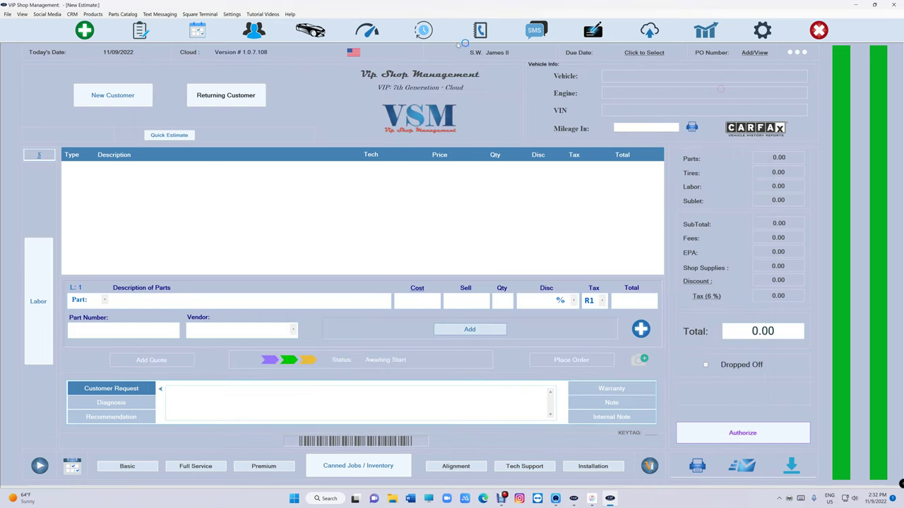
- Open the pending store order from Friends Auto Service # 245 in the workflow's purchased orders and accept it
click(143, 33)
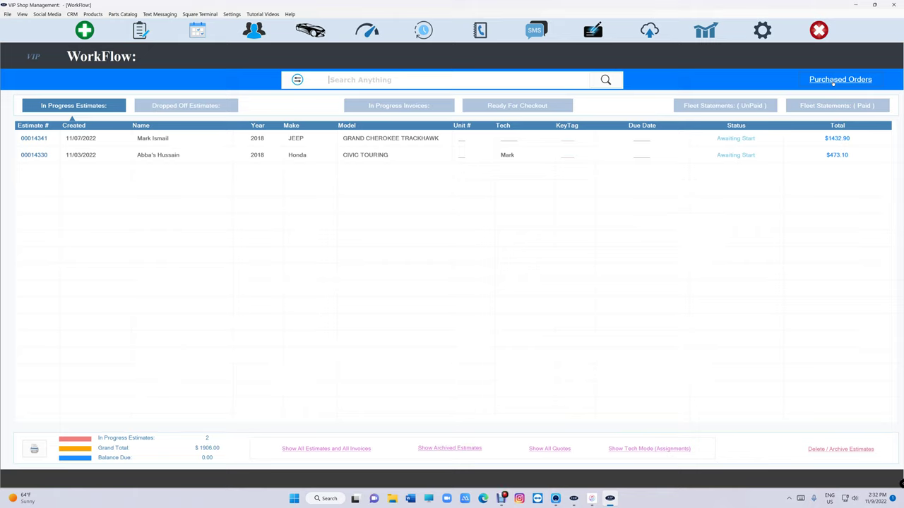
click(834, 80)
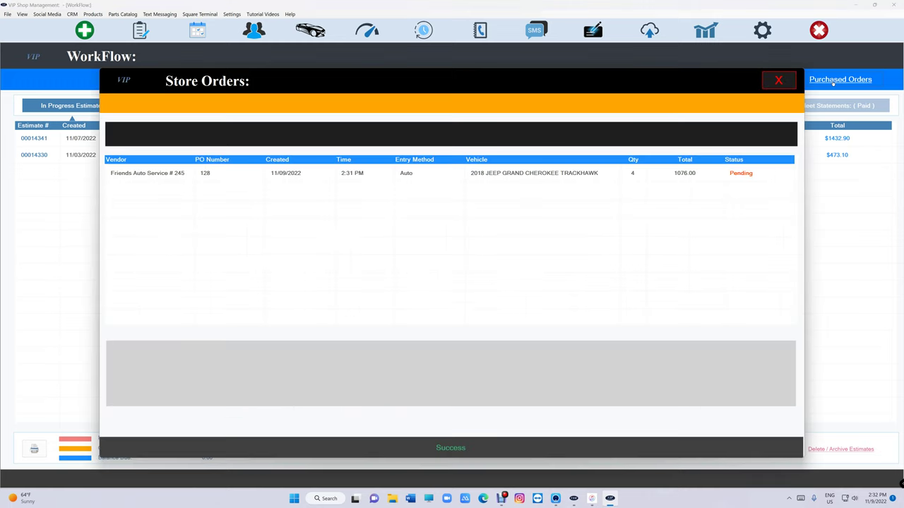
double_click(143, 180)
double_click(591, 176)
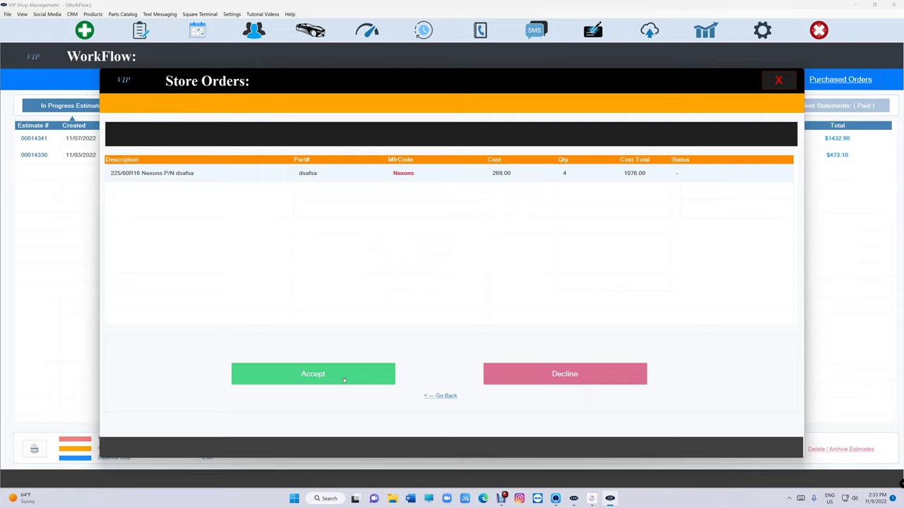
click(343, 380)
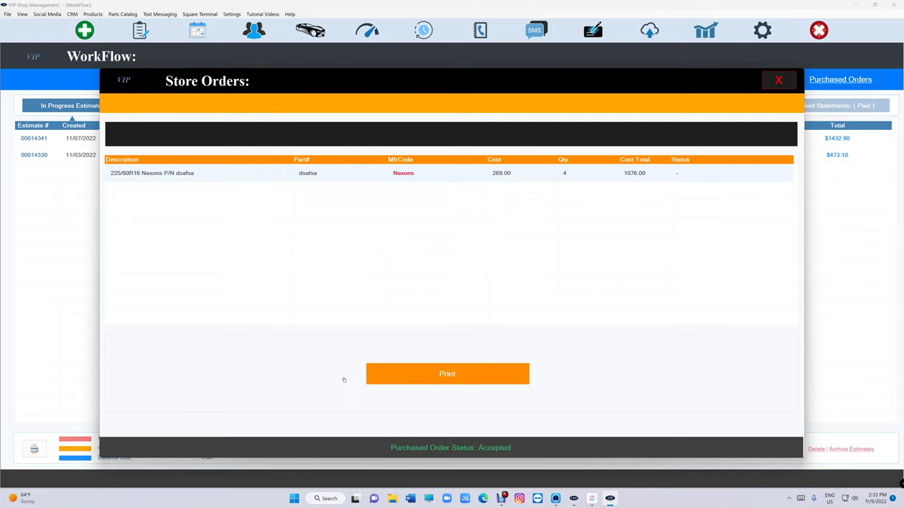
- Preview the accepted purchase order's printout and examine its vendor and delivery details
click(437, 379)
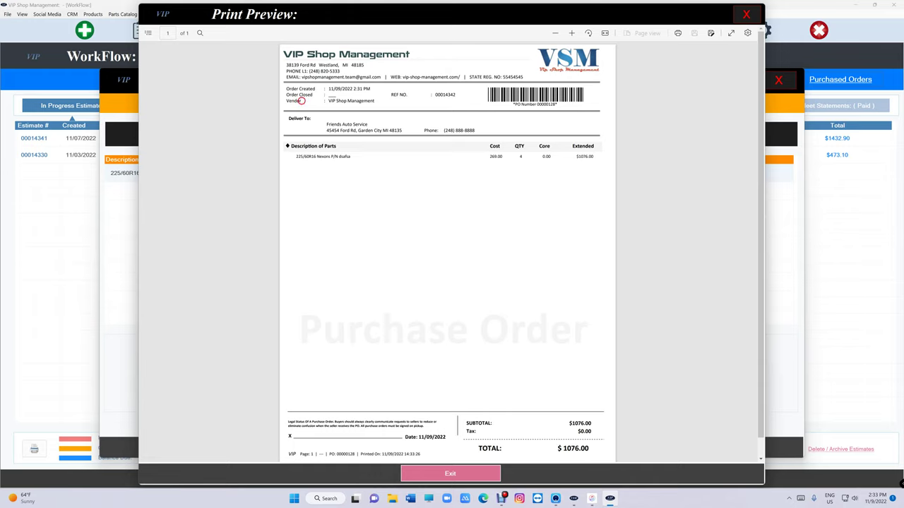
drag(299, 101, 346, 100)
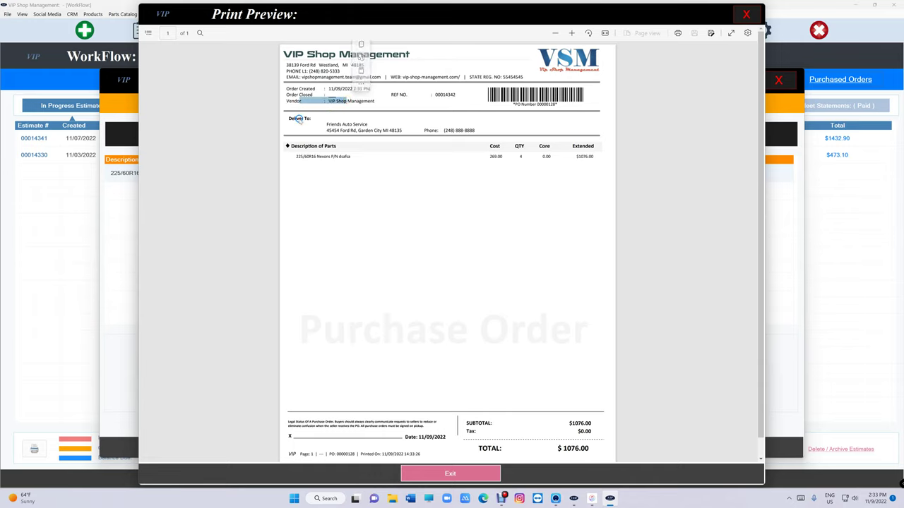
drag(290, 118, 464, 133)
scroll(472, 167, down, 1)
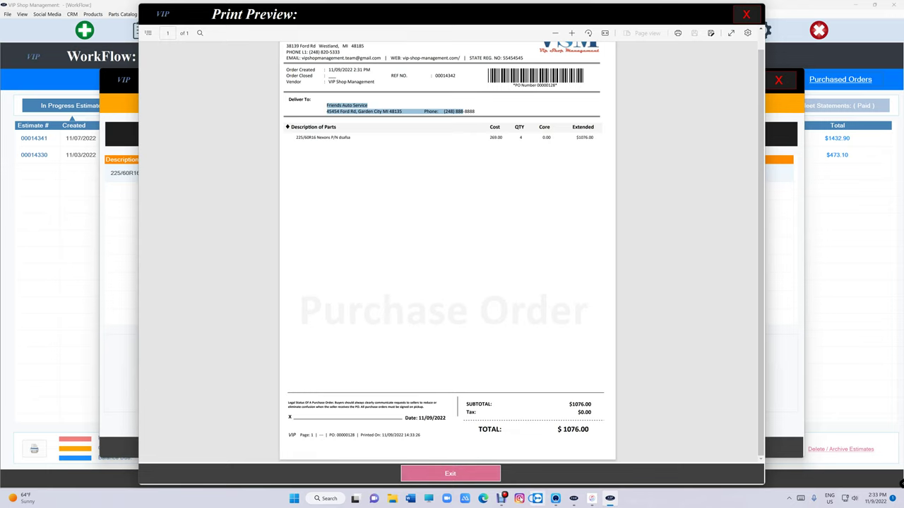
click(556, 498)
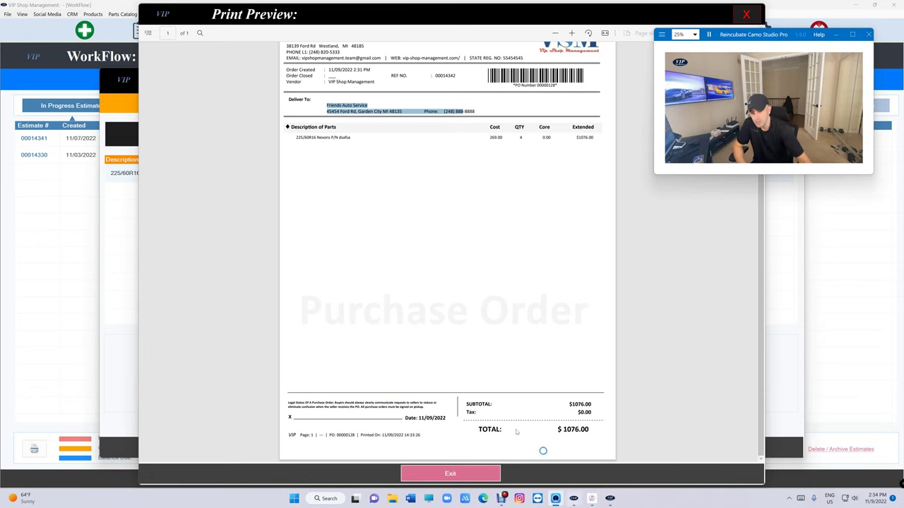
- Close the order printout and review the store purchase orders dated November 9, 2022, in the Purchase Orders list
click(468, 473)
click(778, 80)
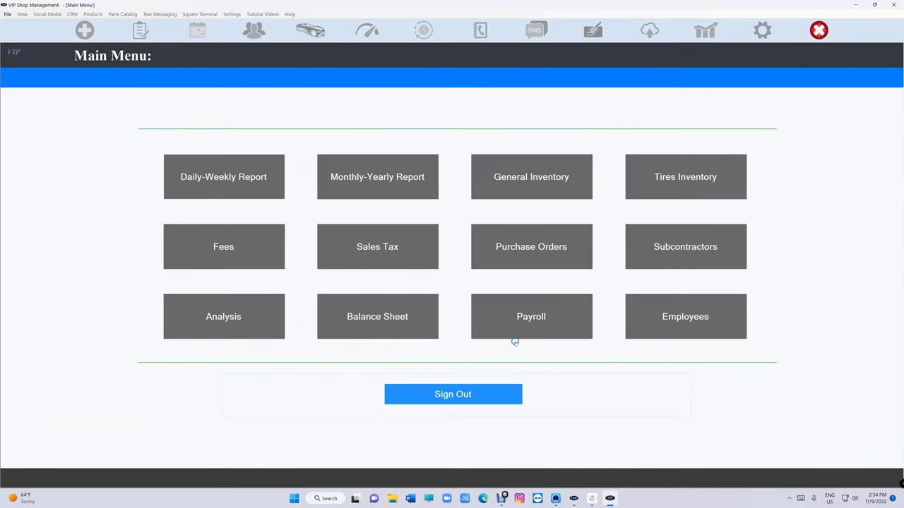
click(529, 258)
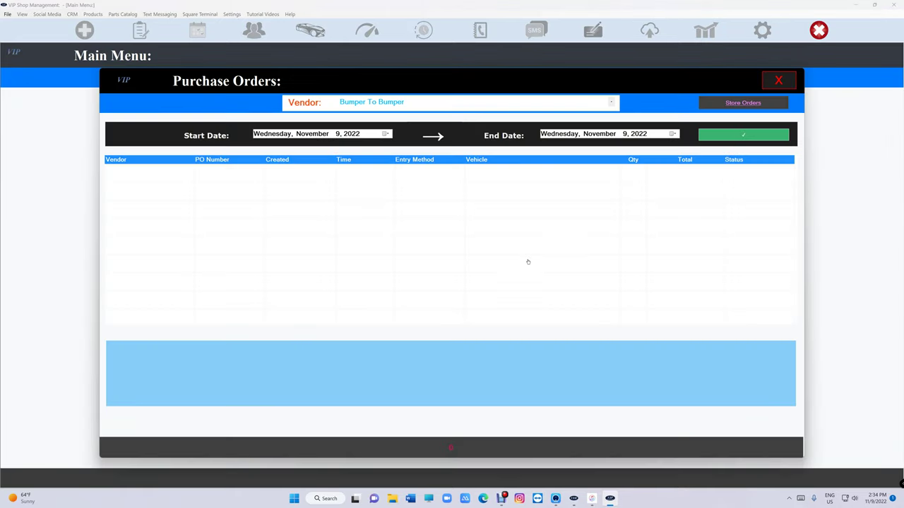
click(735, 104)
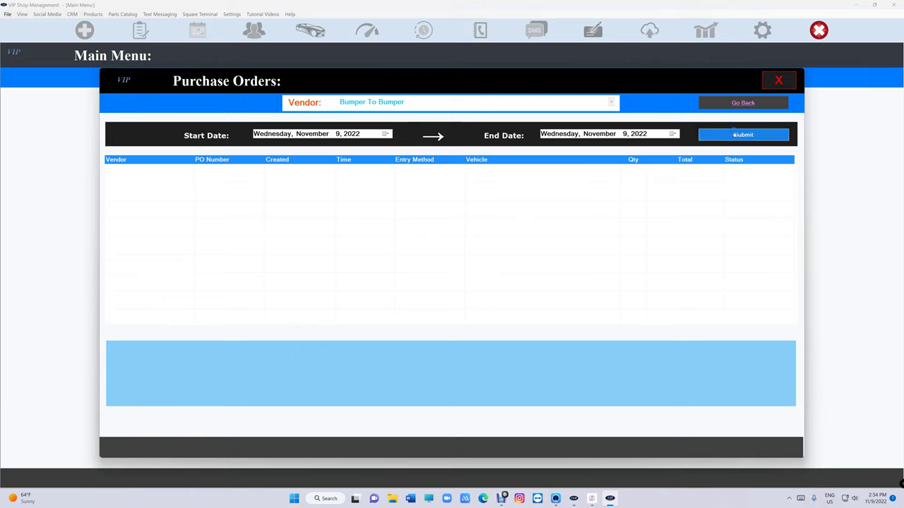
click(735, 135)
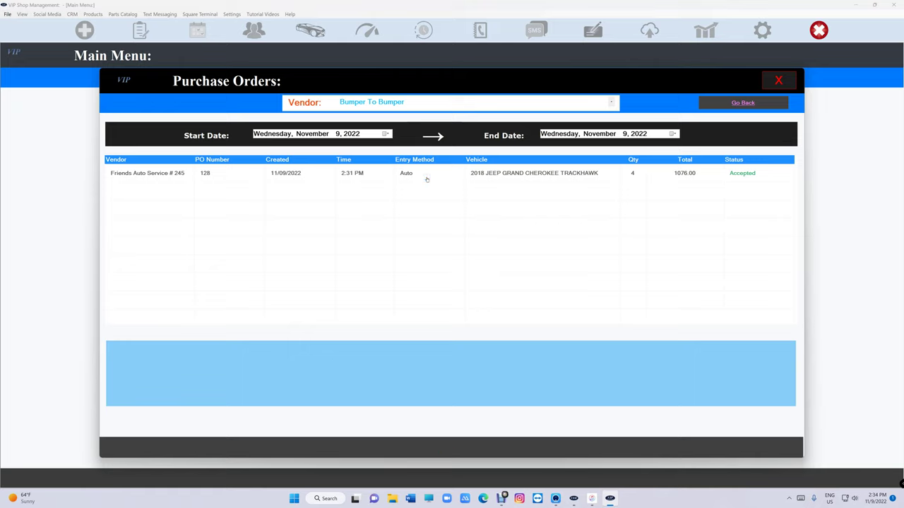
click(786, 82)
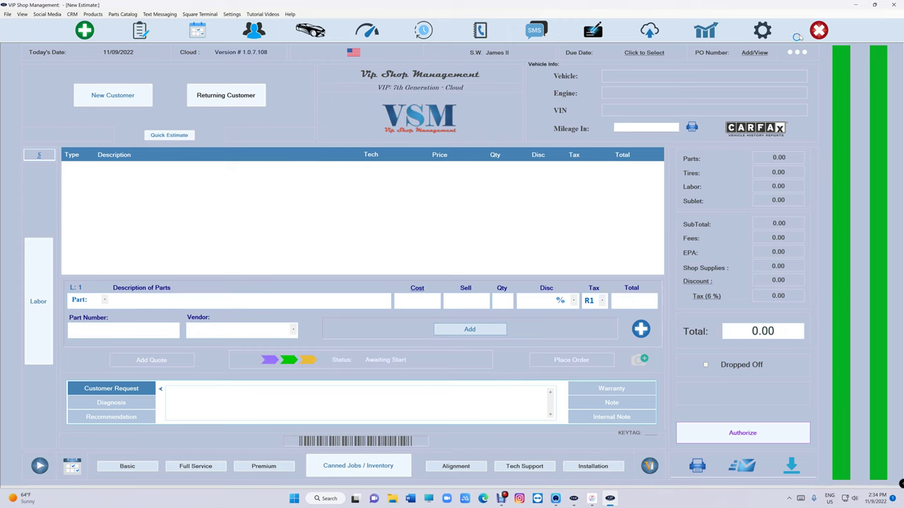
- Switch to the Friends Auto Service # 245 location and read its purchase order notification from VIP Shop Management
click(819, 29)
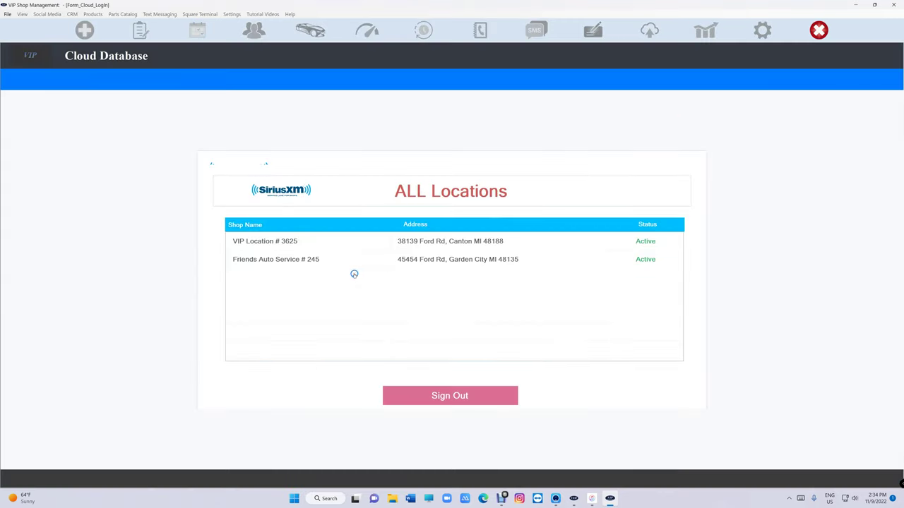
double_click(337, 263)
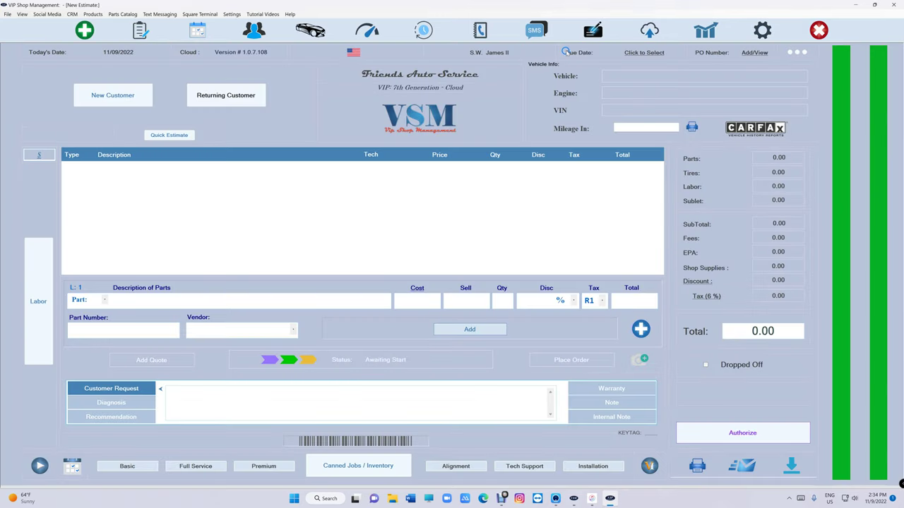
click(545, 36)
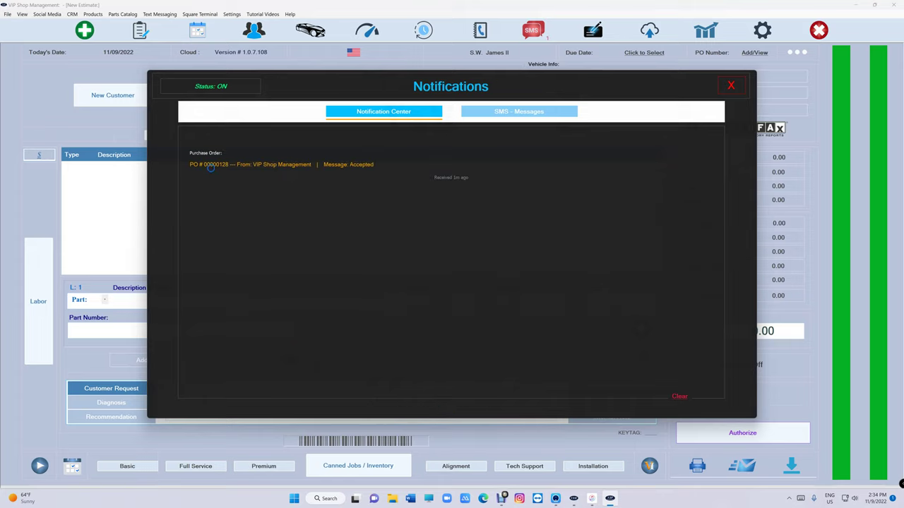
drag(204, 165, 348, 164)
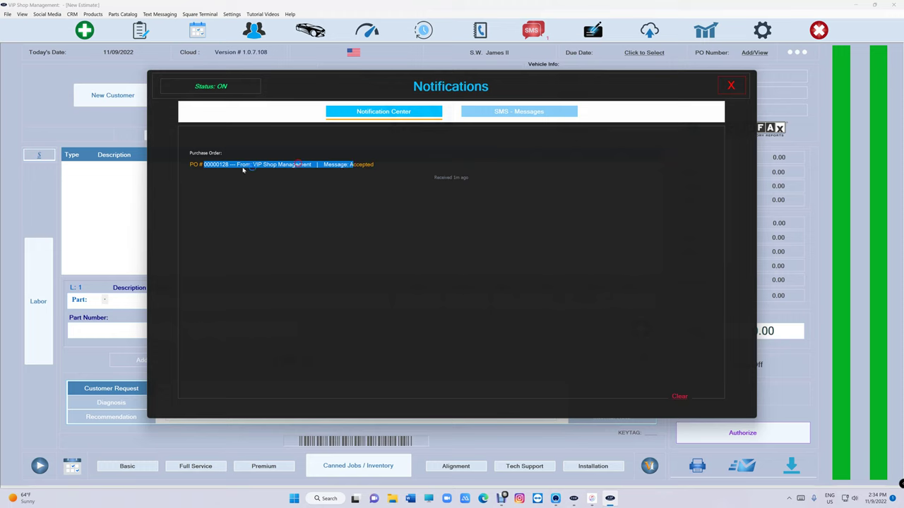
double_click(219, 165)
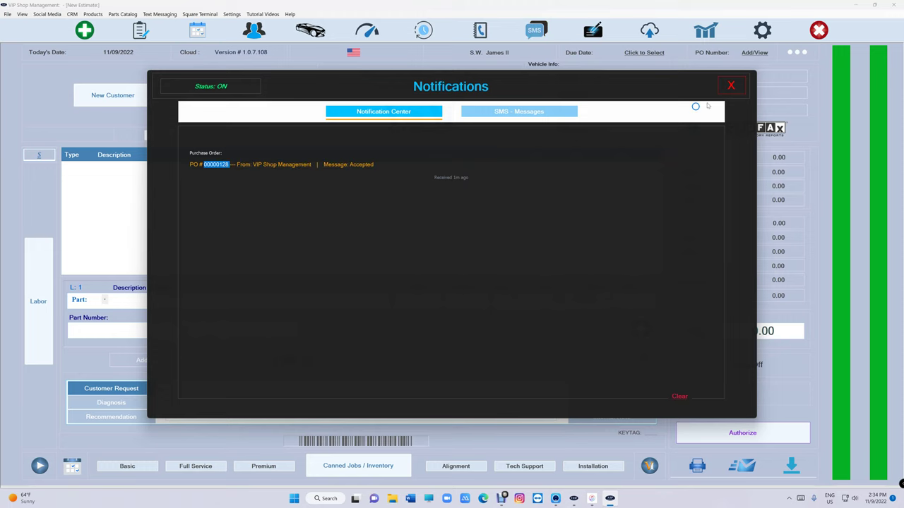
click(731, 86)
- Open the in-progress invoice for the 2018 Jeep Grand Cherokee Trackhawk and check the status of its purchase order
click(143, 35)
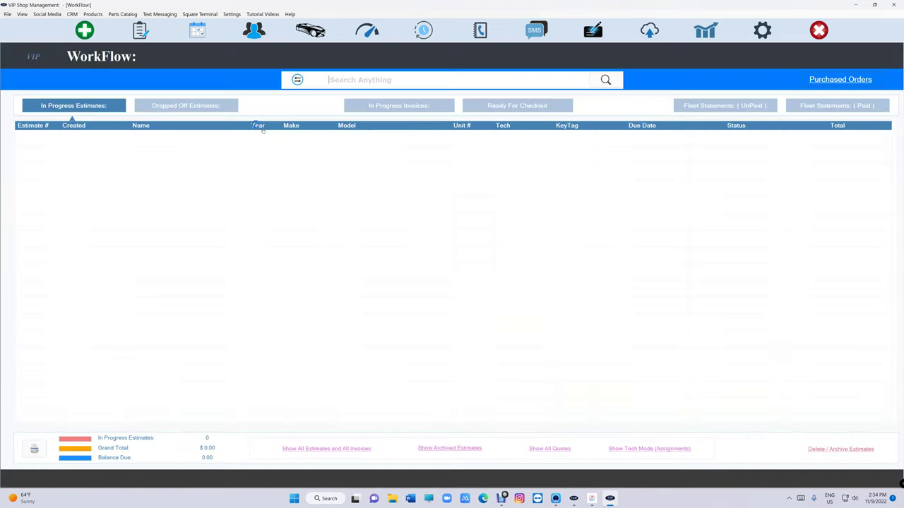
click(390, 106)
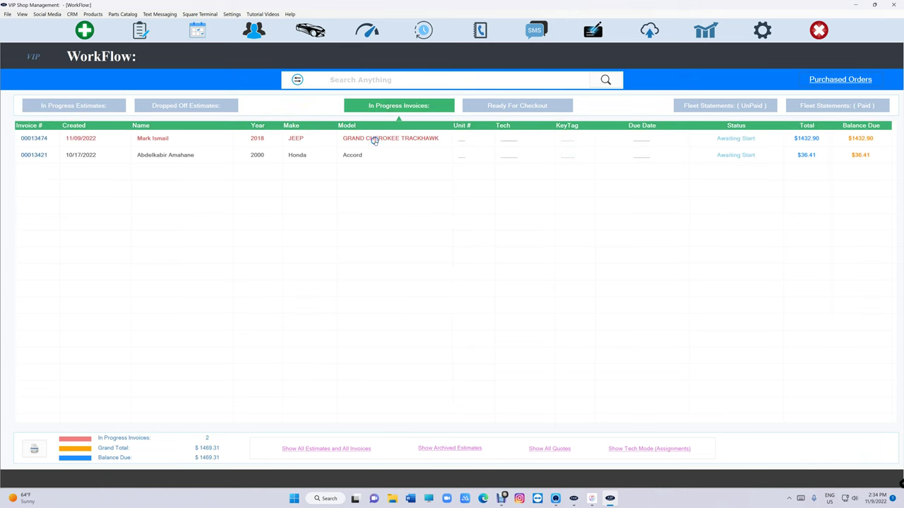
double_click(373, 140)
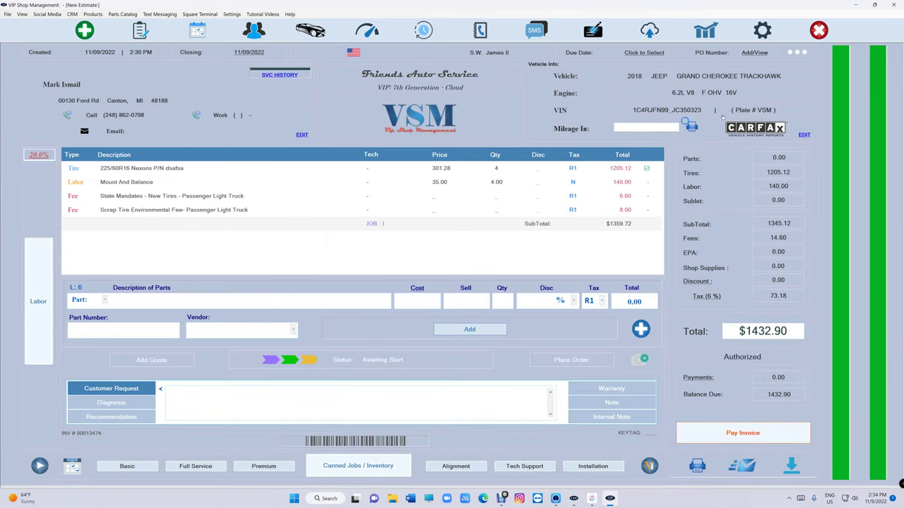
click(760, 54)
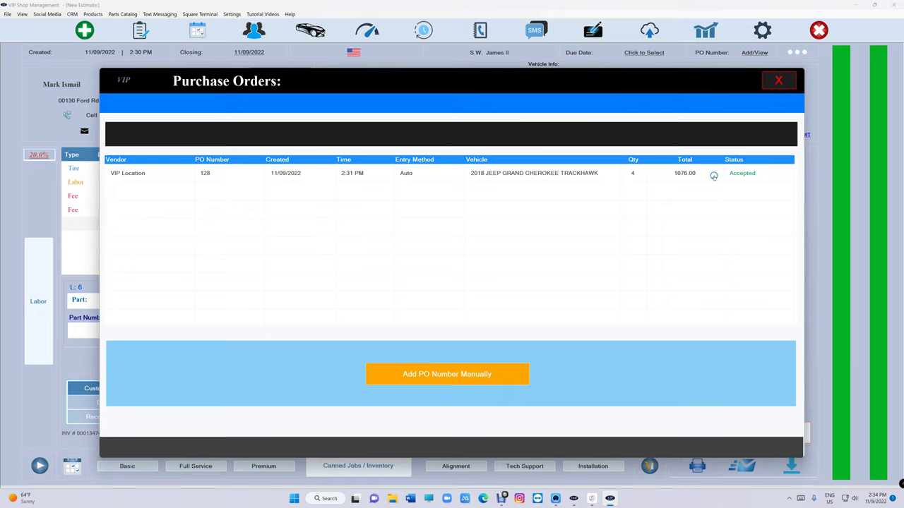
click(786, 85)
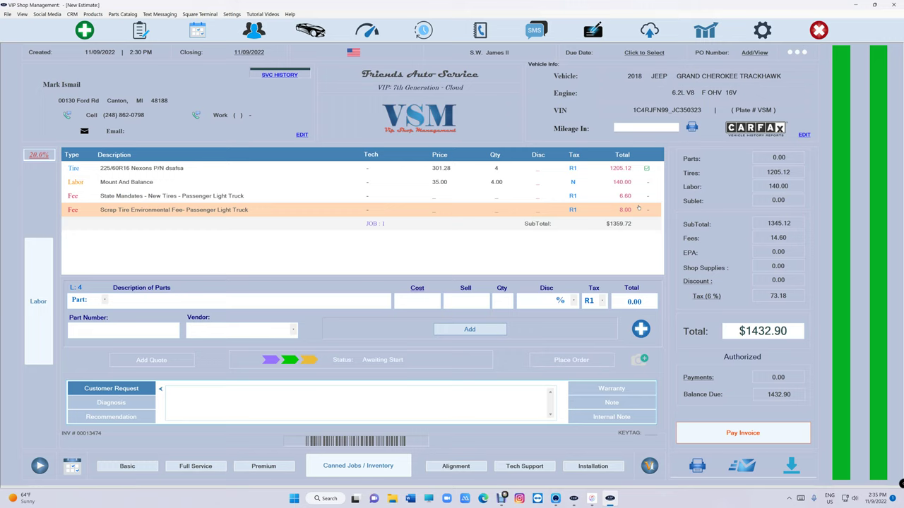
click(556, 498)
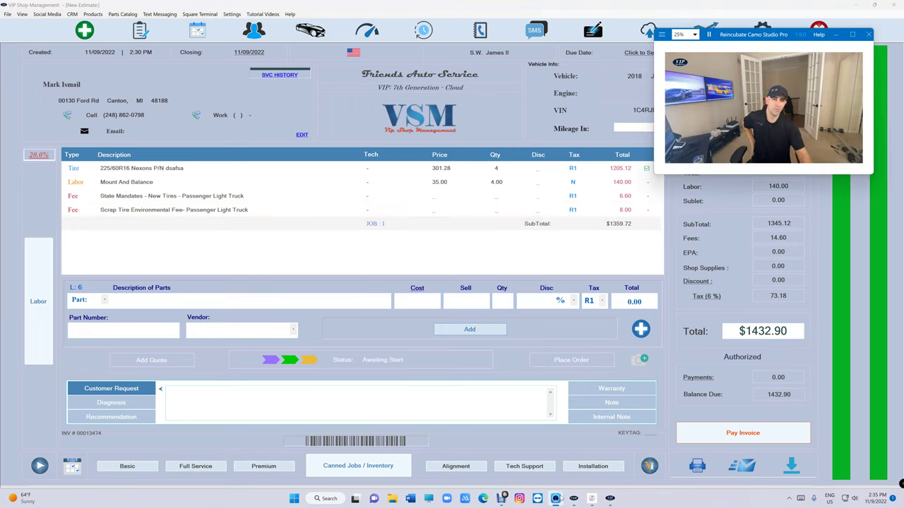